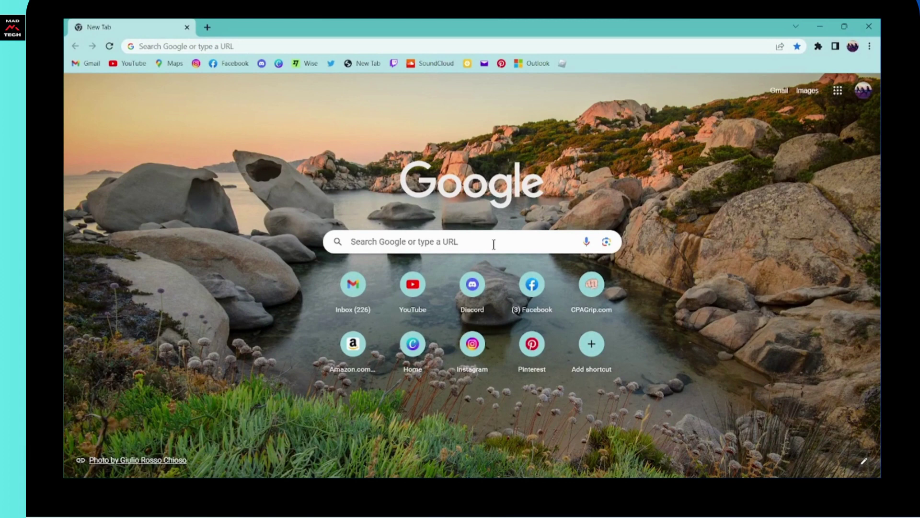
Go to godaddy.com from the new tab's Google search box.
click(432, 240)
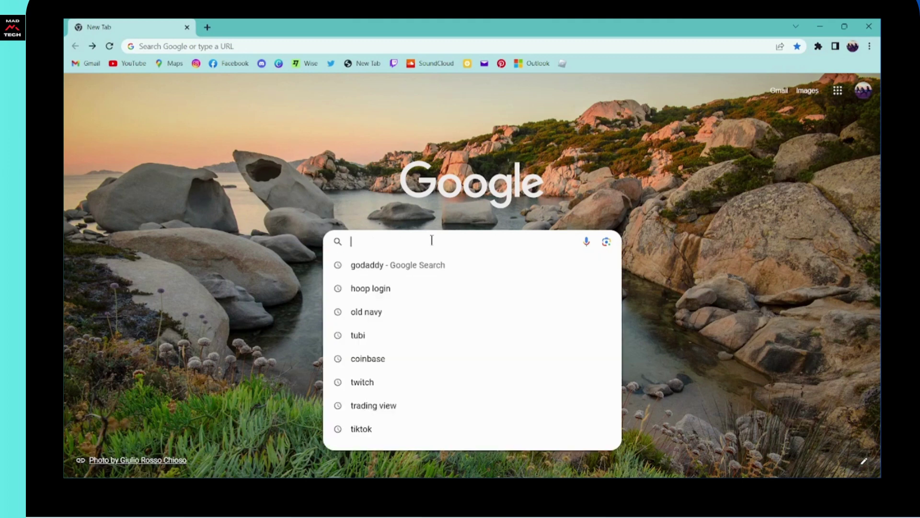
text(go)
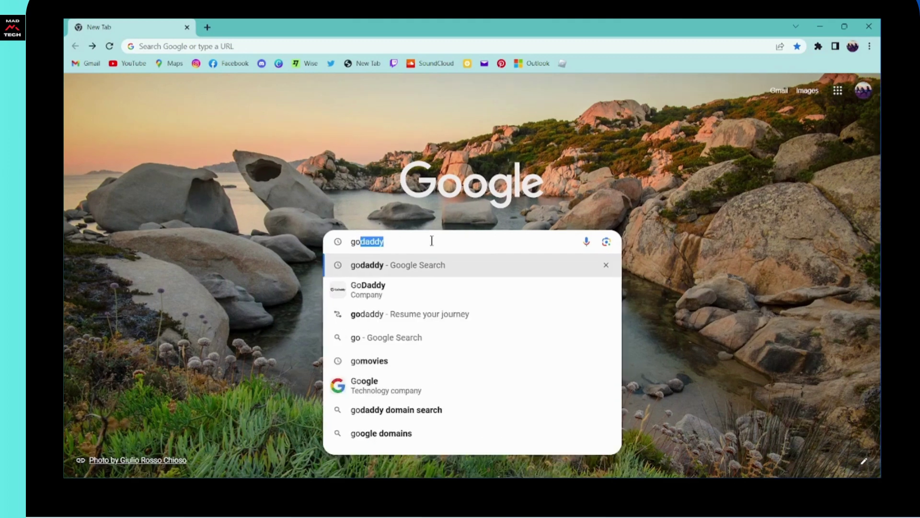
text(daddy)
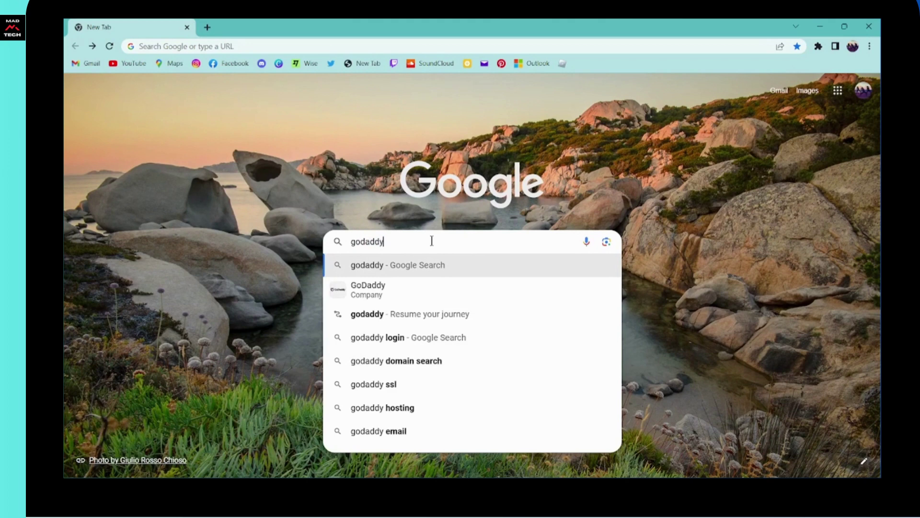
text(.com)
key(Return)
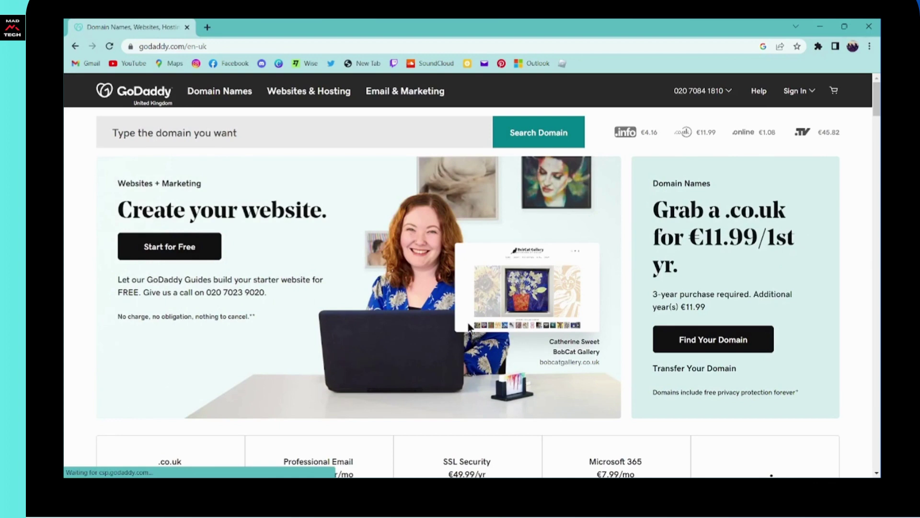
Choose Create an Account under New Customer from the Sign In menu.
click(806, 95)
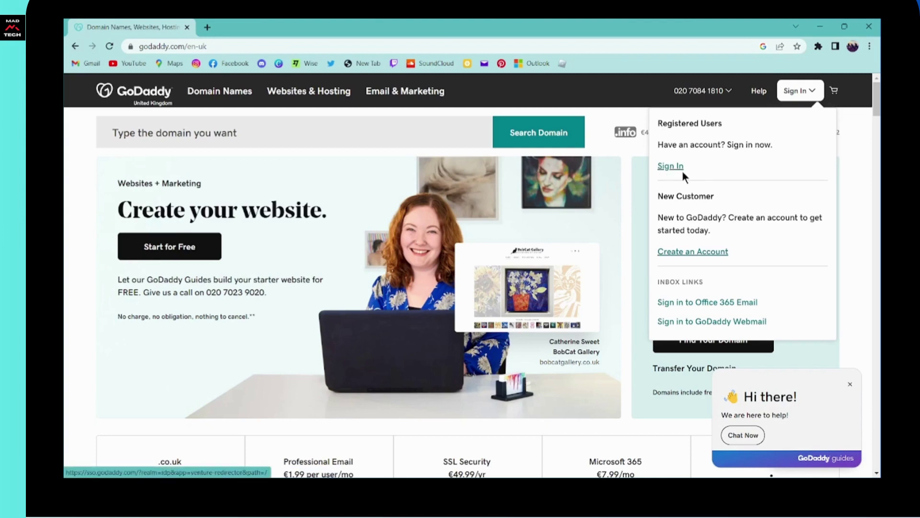
click(688, 251)
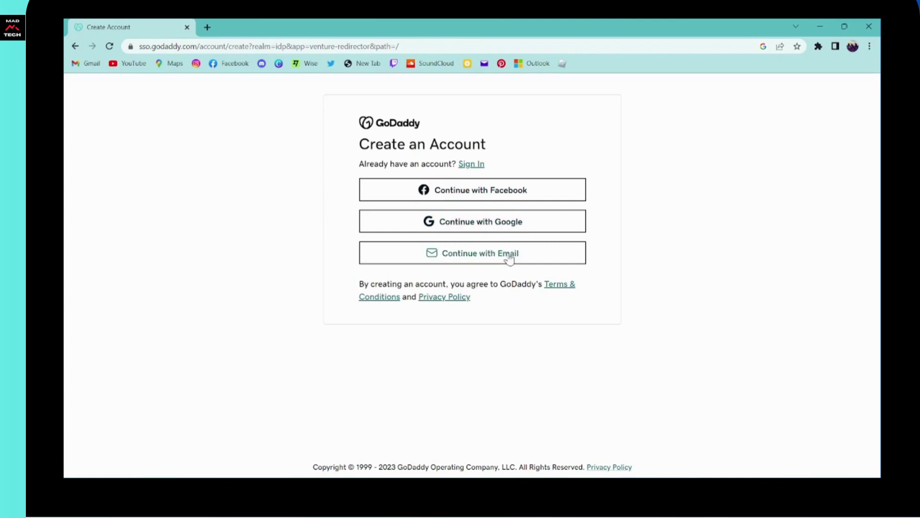
Choose email sign-up and fill in the suggested Gmail address.
click(473, 256)
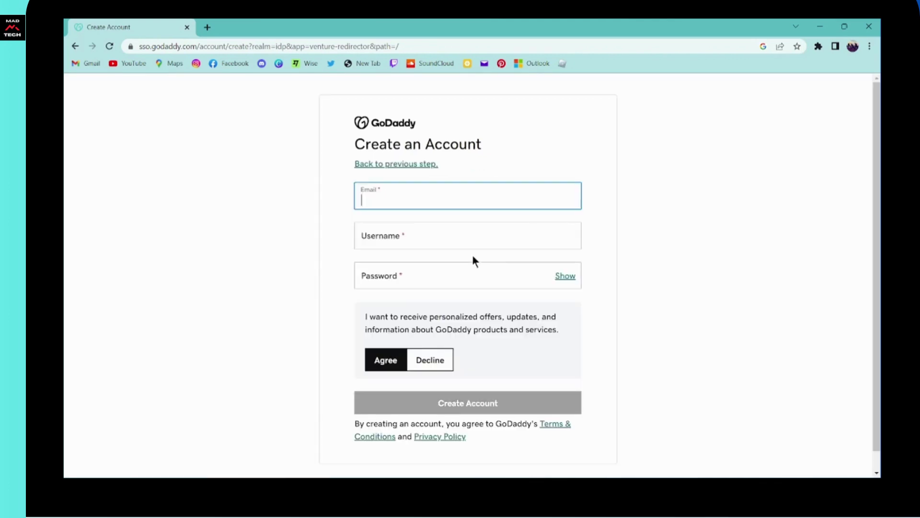
click(394, 197)
click(433, 226)
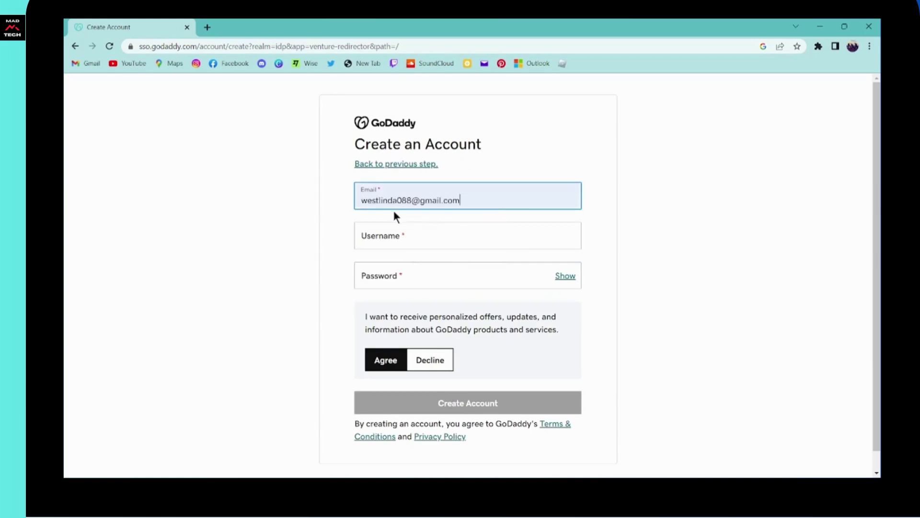
key(ctrl+v)
click(426, 240)
key(End)
key(BackSpace)
key(BackSpace)
key(BackSpace)
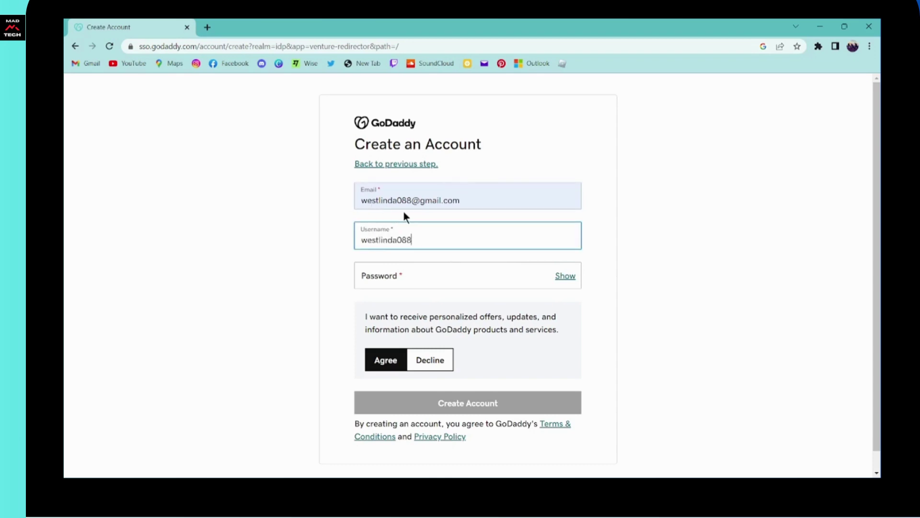
click(404, 273)
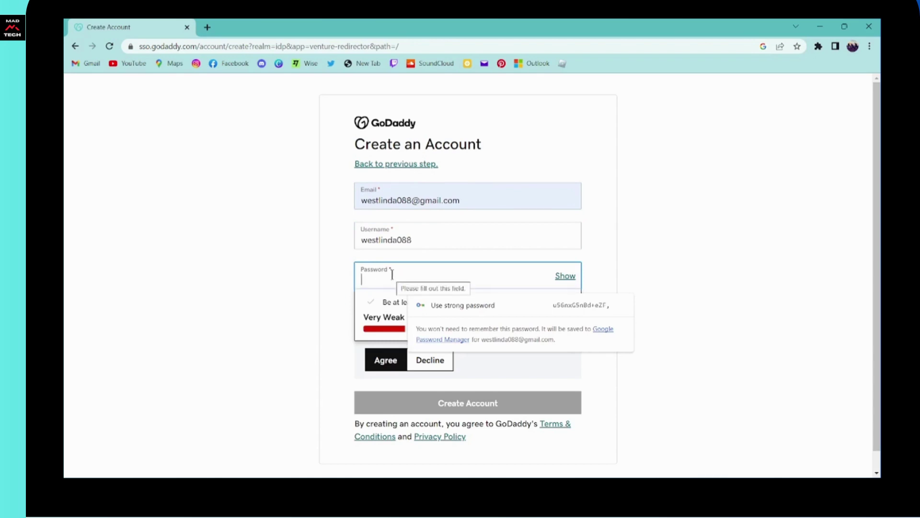
text(••••••••)
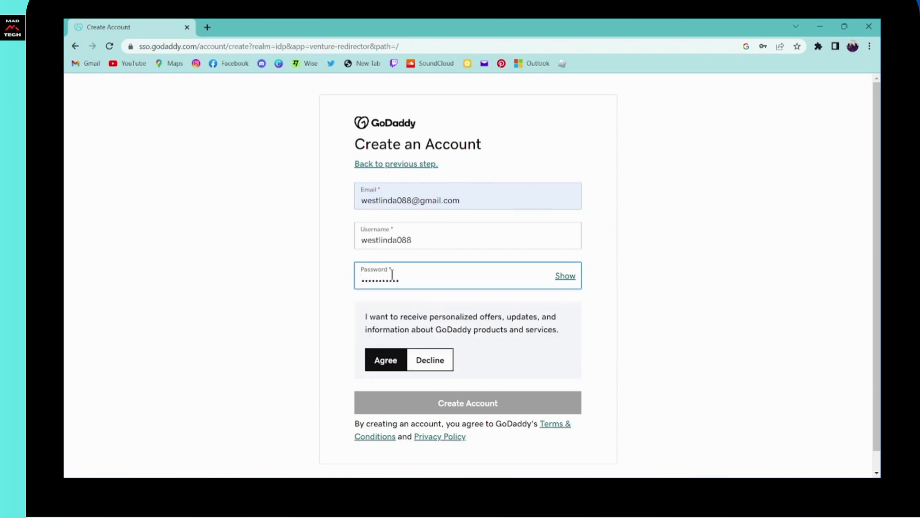
text(•••)
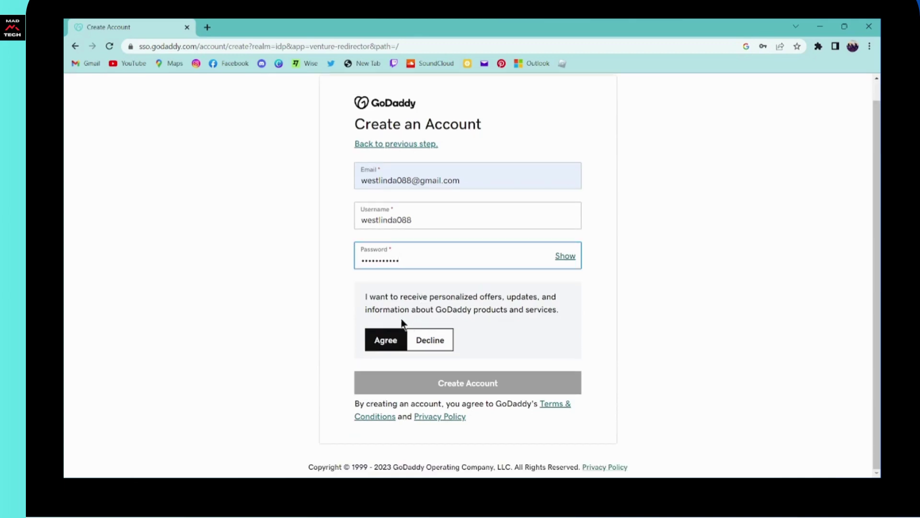
click(381, 346)
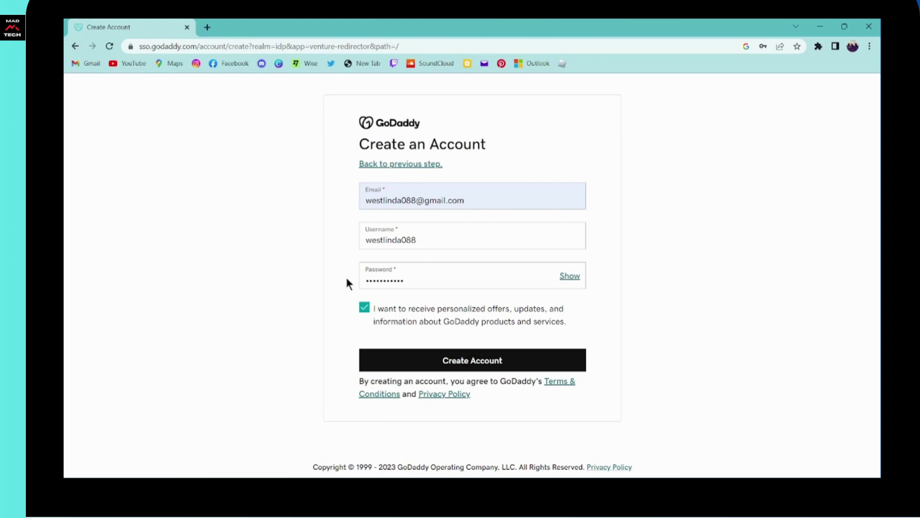
Submit the account, save the password in Chrome, and request an emailed verification code.
click(466, 365)
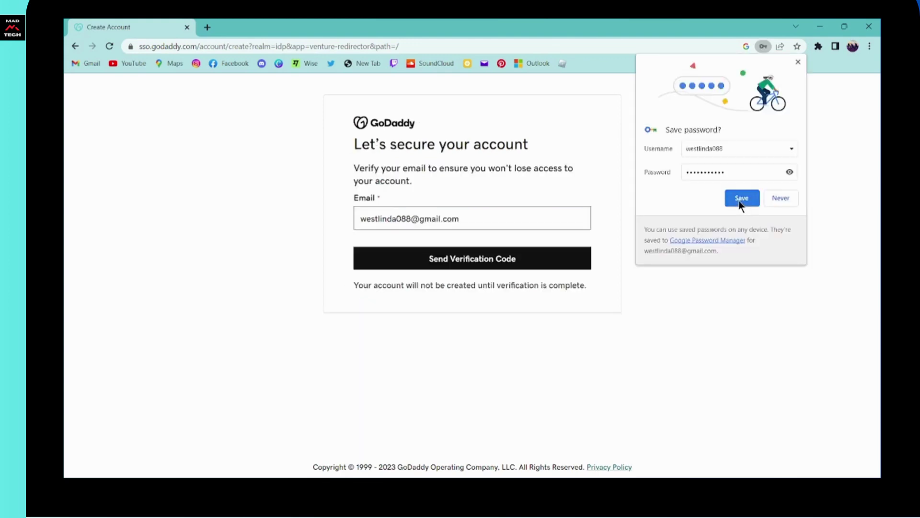
click(738, 201)
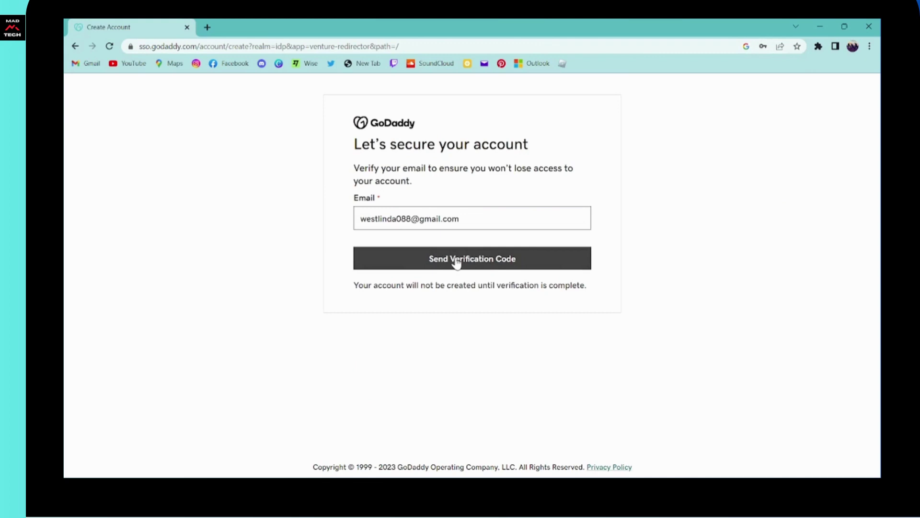
click(403, 251)
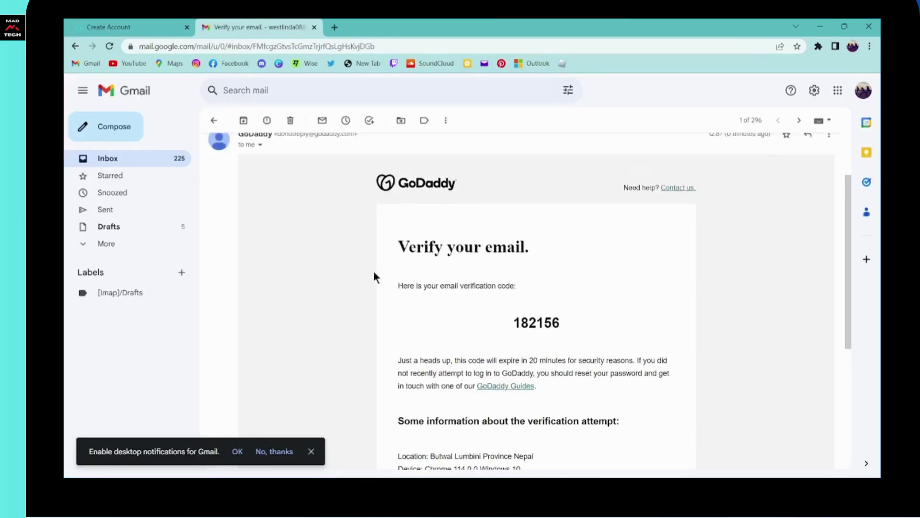
scroll(373, 271, down, 1)
scroll(421, 274, down, 1)
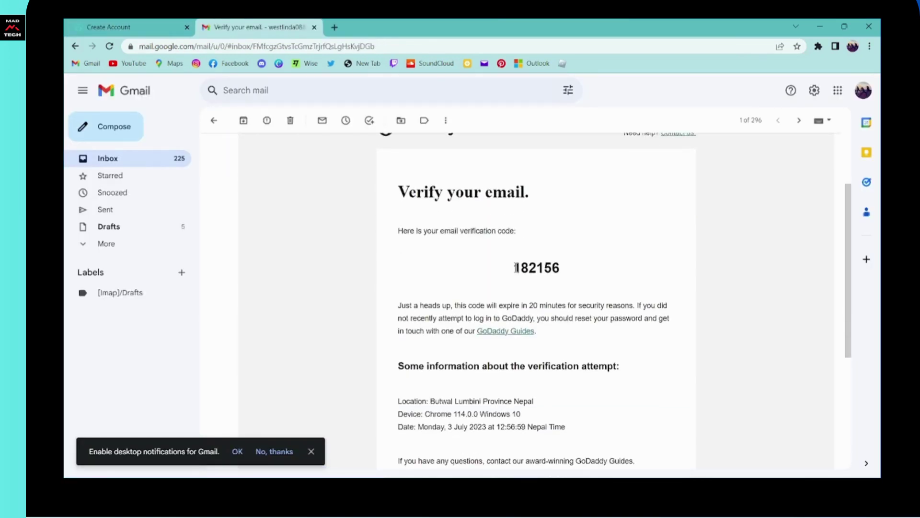
drag(515, 267, 566, 273)
right_click(552, 273)
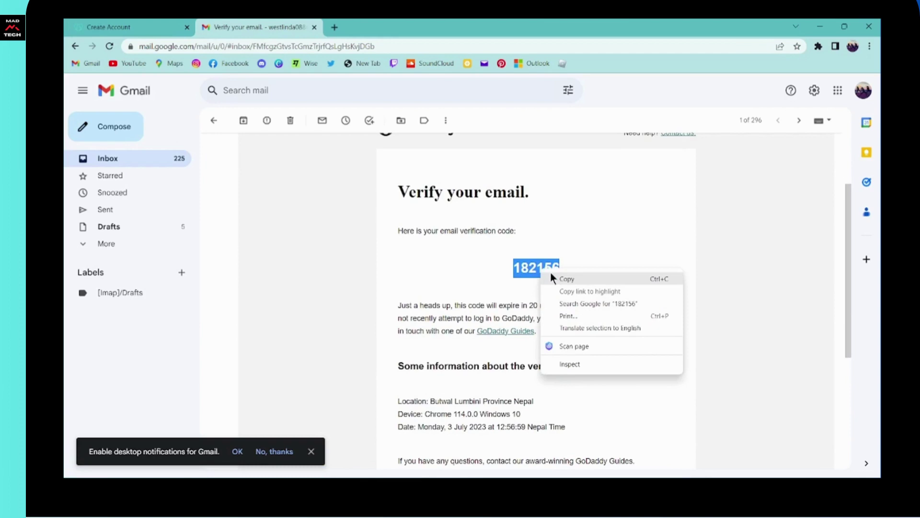
click(567, 278)
click(147, 25)
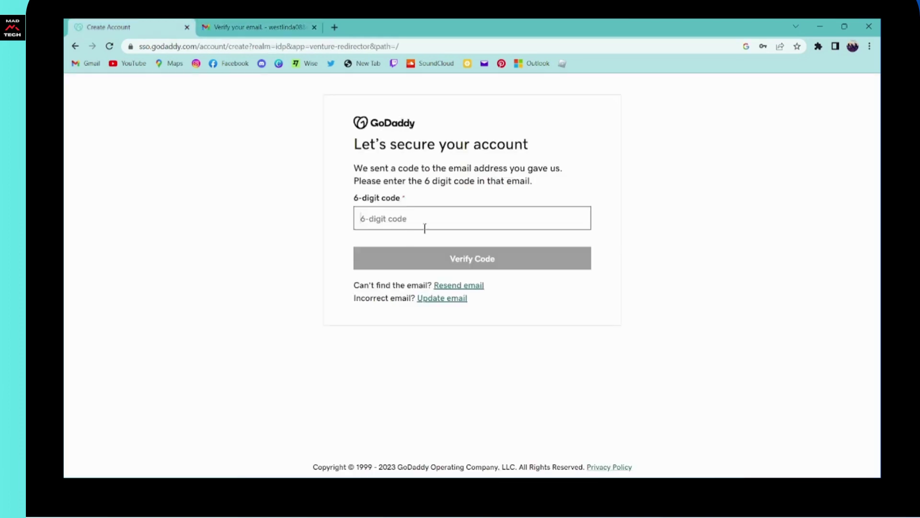
right_click(435, 221)
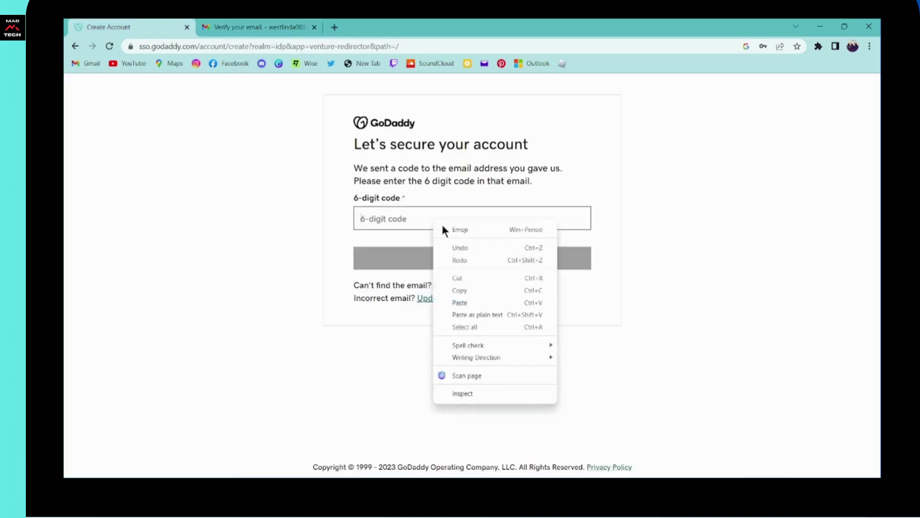
click(485, 302)
click(467, 258)
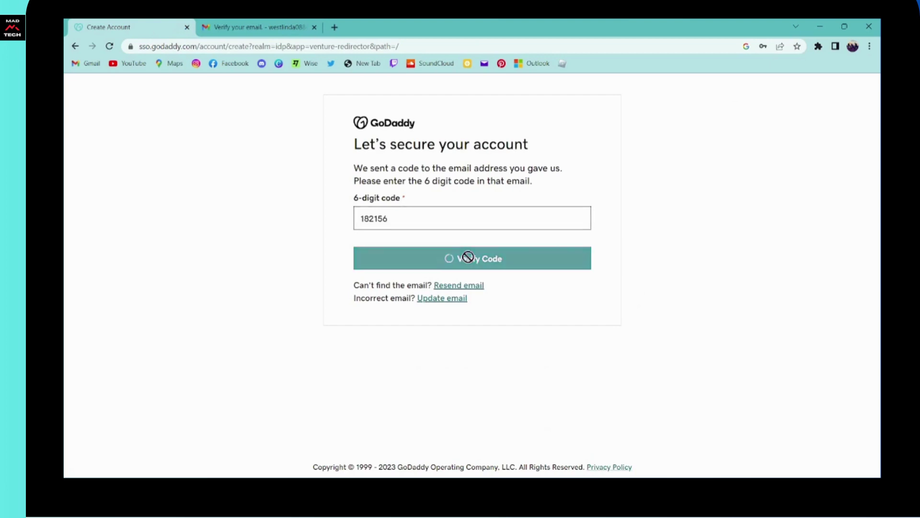